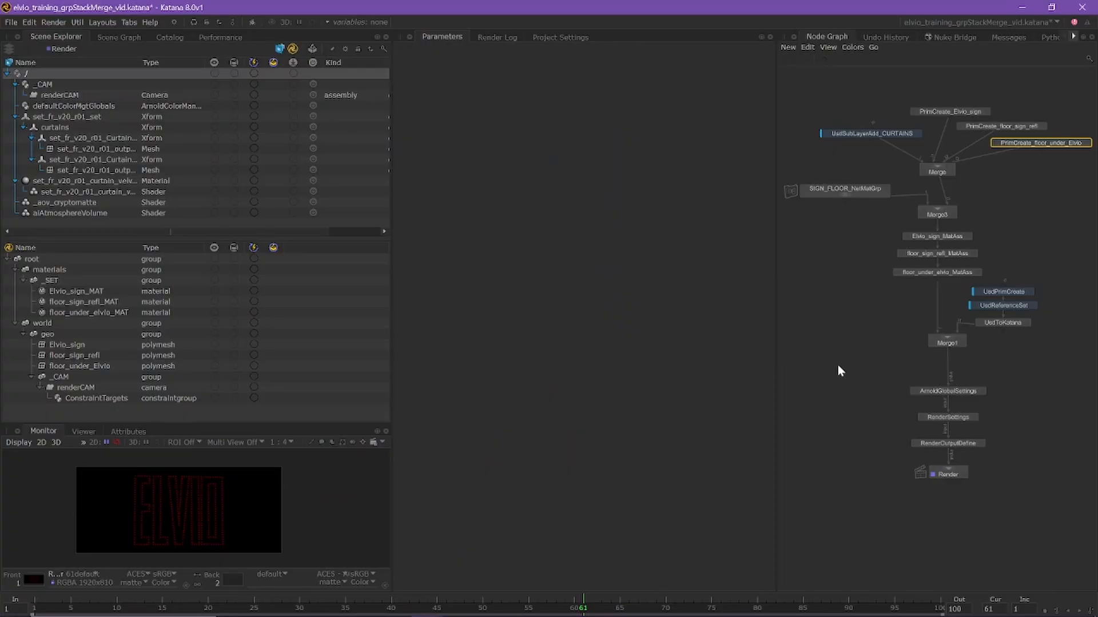
Add a GroupStack node to the node graph, placed below the SIGN_FLOOR_NetMatGrp node
{"action": "left_click", "coordinate": [867, 306]}
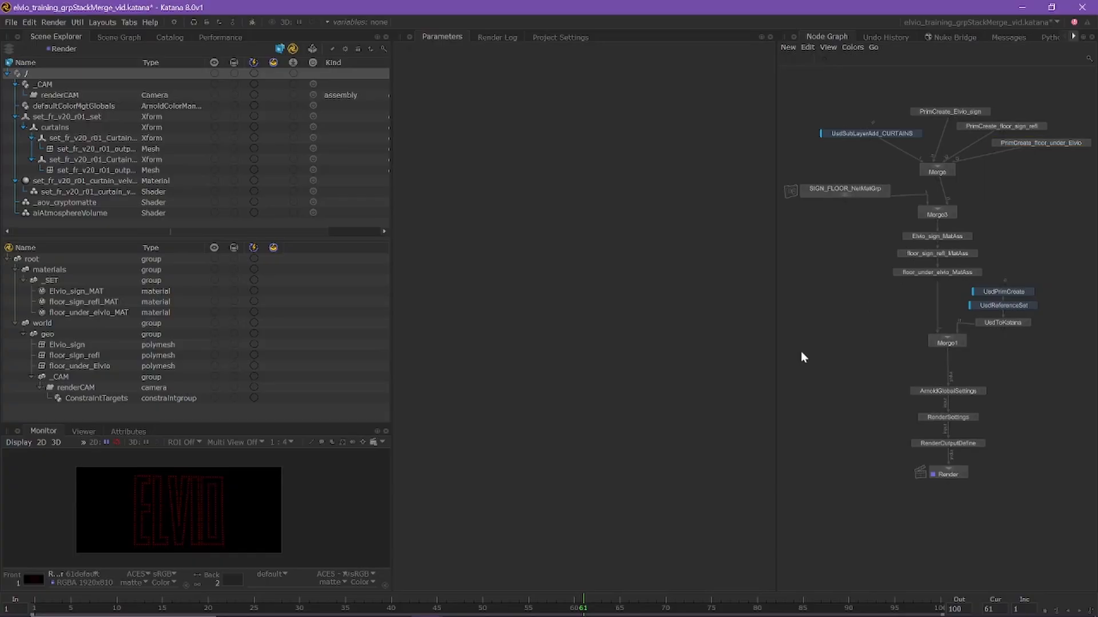
{"action": "key", "text": "Tab"}
{"action": "type", "text": "group"}
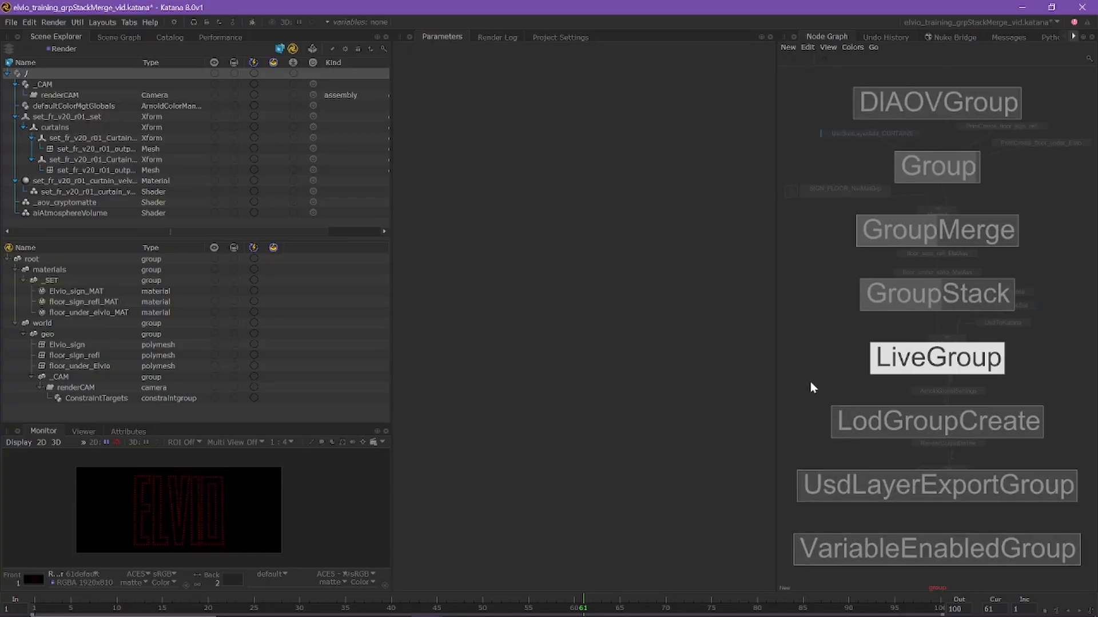
{"action": "left_click", "coordinate": [925, 302]}
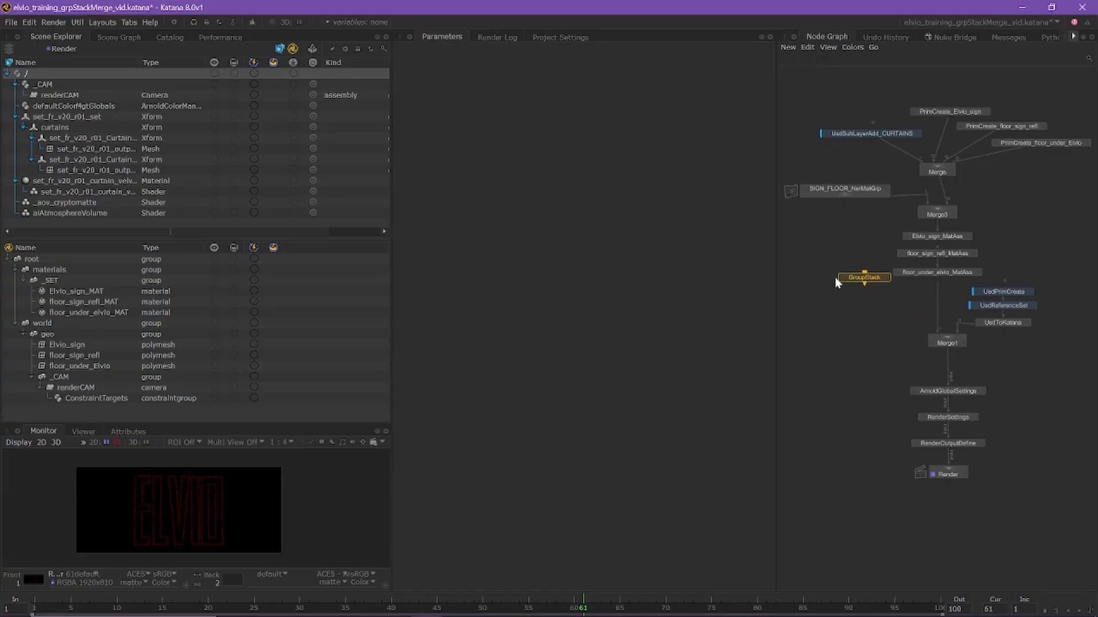
{"action": "left_click", "coordinate": [820, 246]}
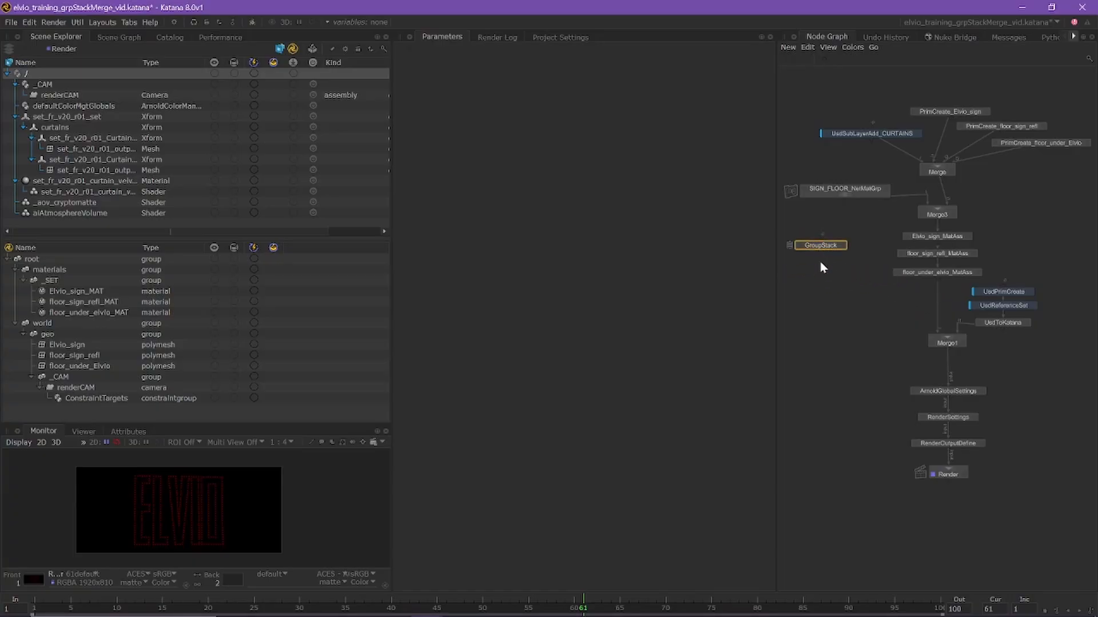
Add a GroupMerge node above the PrimCreate nodes and move the GroupStack to the other side of the MatAss nodes
{"action": "key", "text": "Tab"}
{"action": "type", "text": "group"}
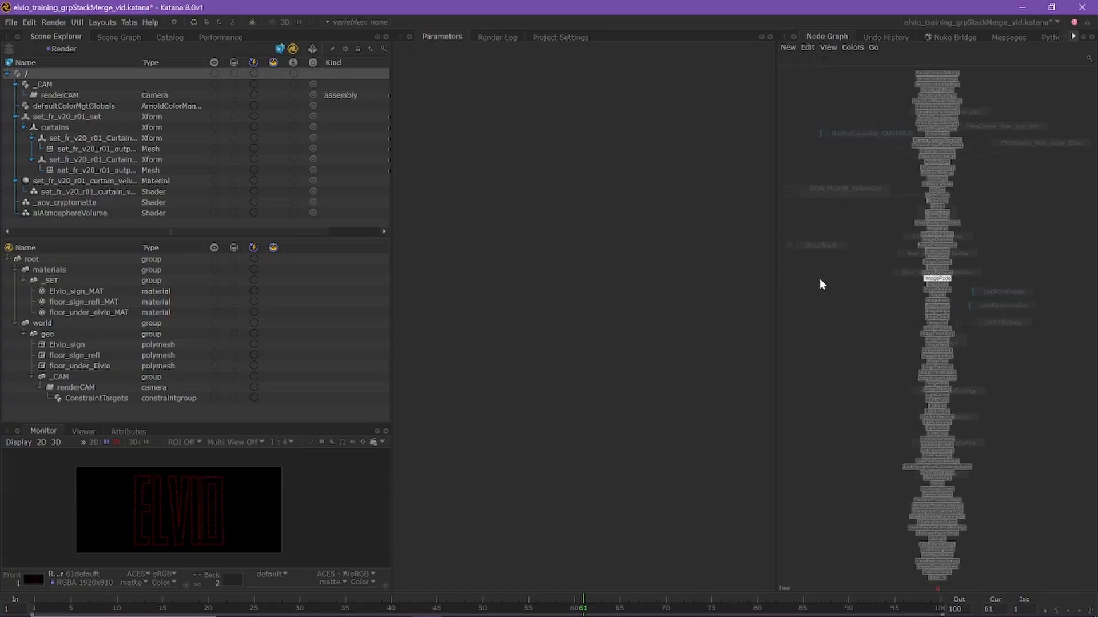
{"action": "key", "text": "Up"}
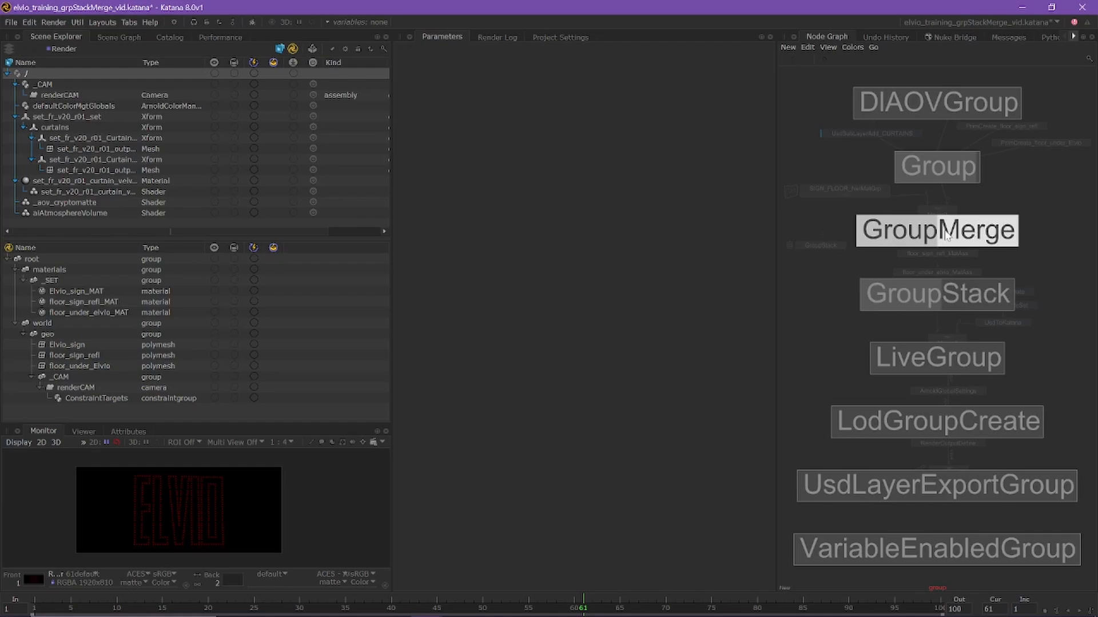
{"action": "key", "text": "Return"}
{"action": "left_click", "coordinate": [845, 265]}
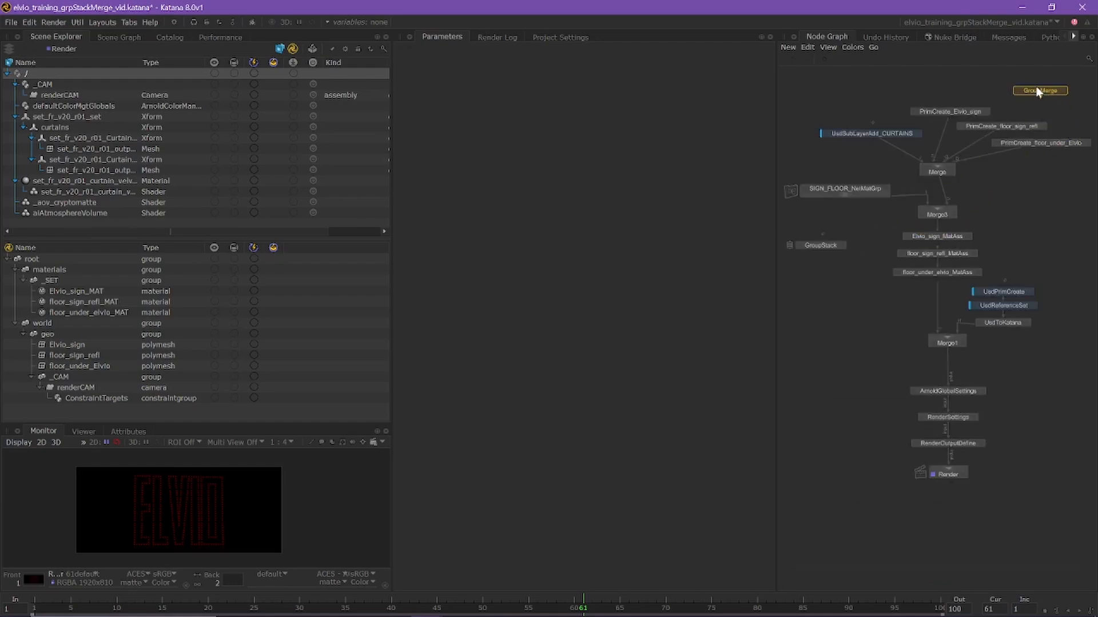
{"action": "left_click", "coordinate": [1036, 90]}
{"action": "left_click_drag", "start_coordinate": [825, 243], "coordinate": [1028, 230]}
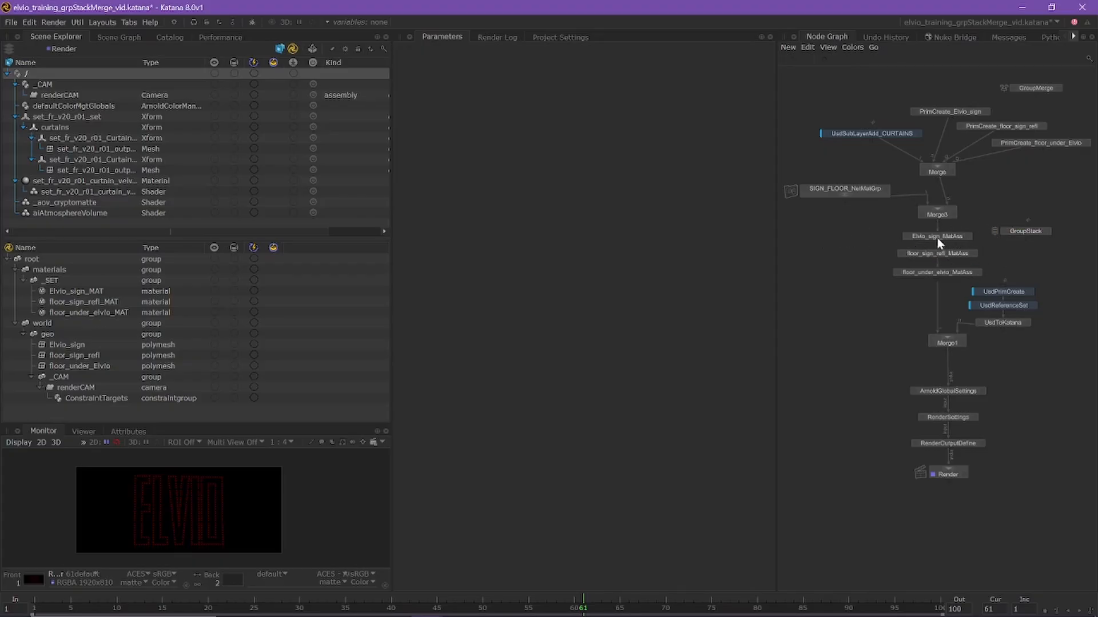
Move the Elvio_sign, floor_sign_refl and floor_under_elvio MatAss nodes out of the main branch into a column beside it
{"action": "left_click_drag", "start_coordinate": [937, 237], "coordinate": [813, 237]}
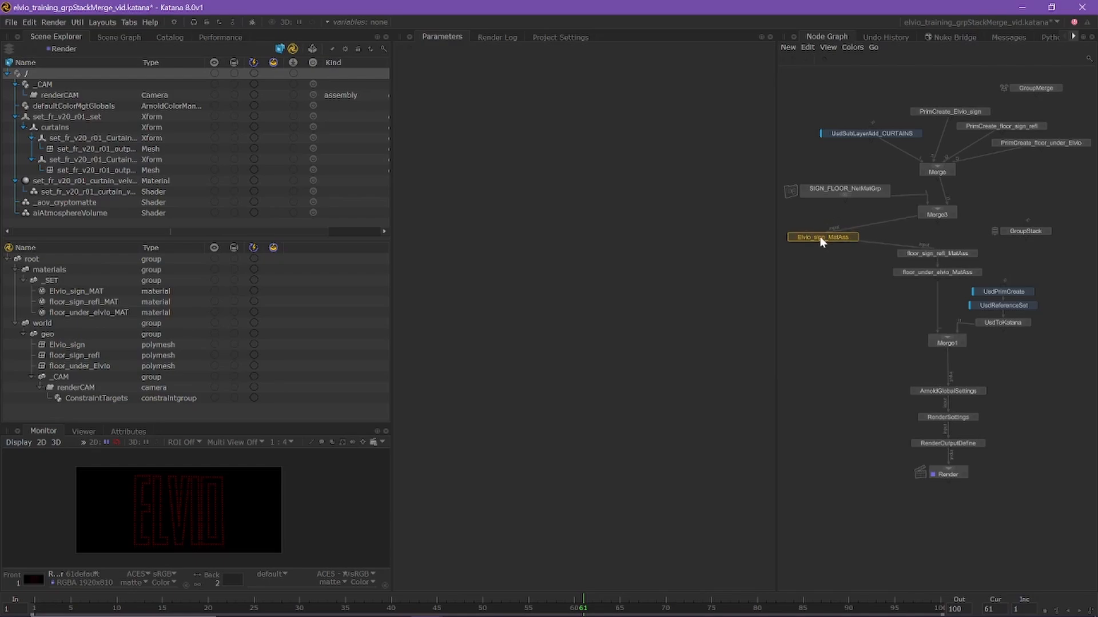
{"action": "left_click_drag", "start_coordinate": [917, 256], "coordinate": [803, 256]}
{"action": "left_click_drag", "start_coordinate": [911, 271], "coordinate": [795, 275]}
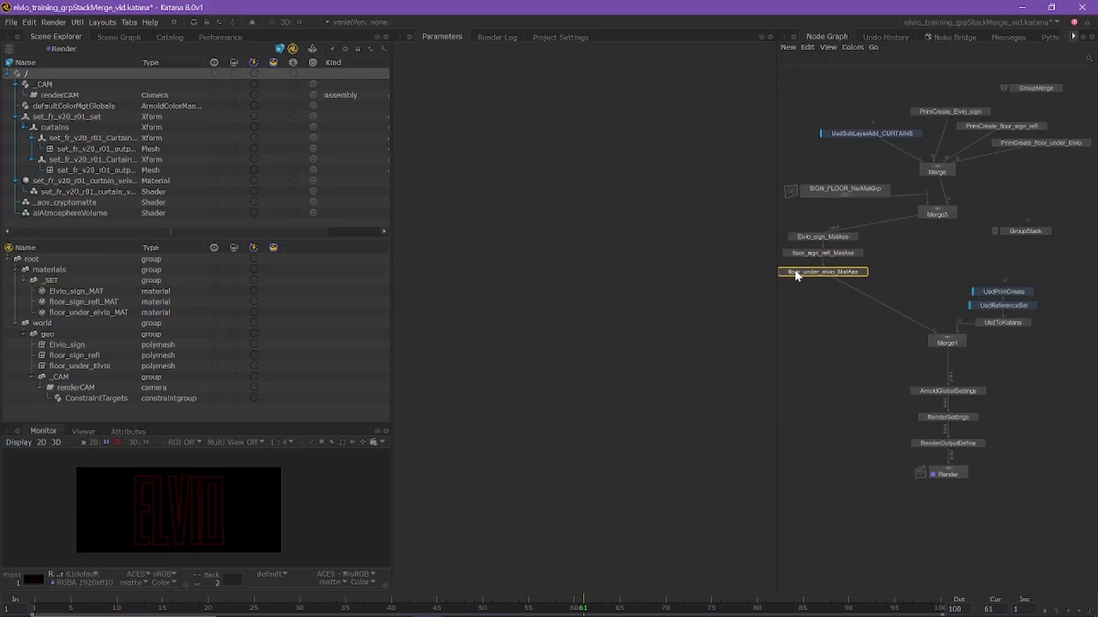
Put the GroupStack in the main branch by rewiring the connections of the MatAss chain through it into Merge1
{"action": "left_click_drag", "start_coordinate": [1018, 232], "coordinate": [929, 245]}
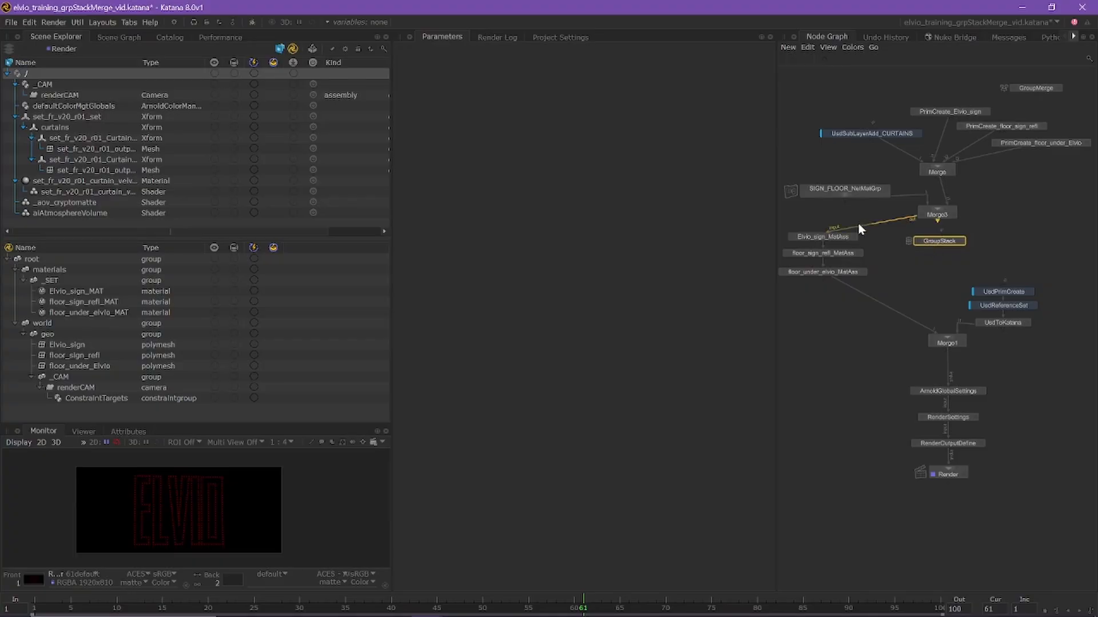
{"action": "left_click_drag", "start_coordinate": [841, 231], "coordinate": [942, 242]}
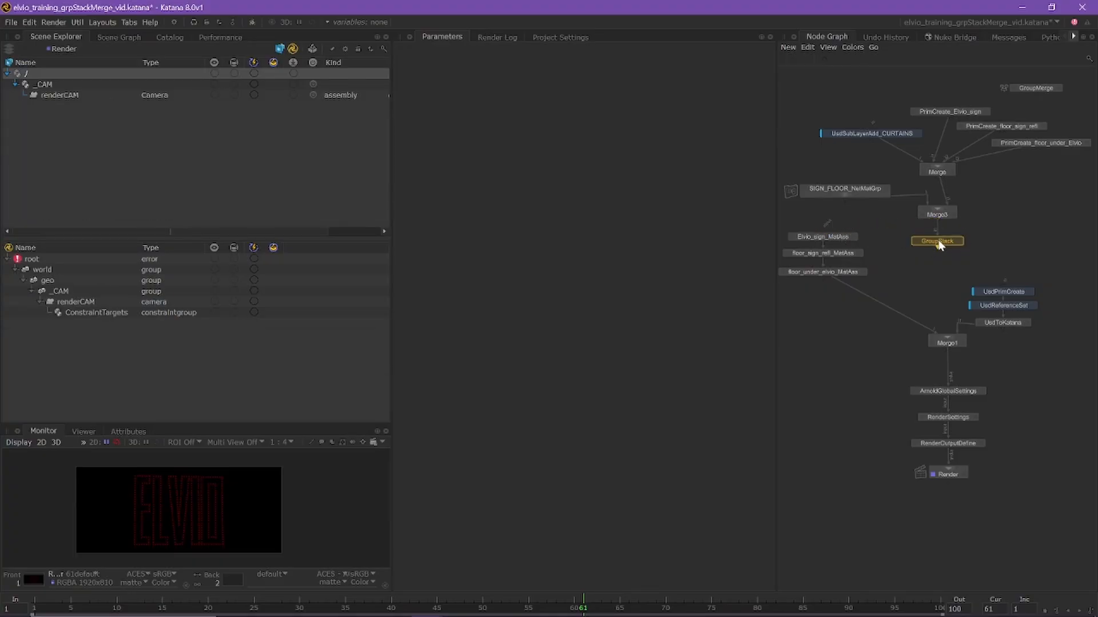
{"action": "left_click_drag", "start_coordinate": [861, 288], "coordinate": [941, 246]}
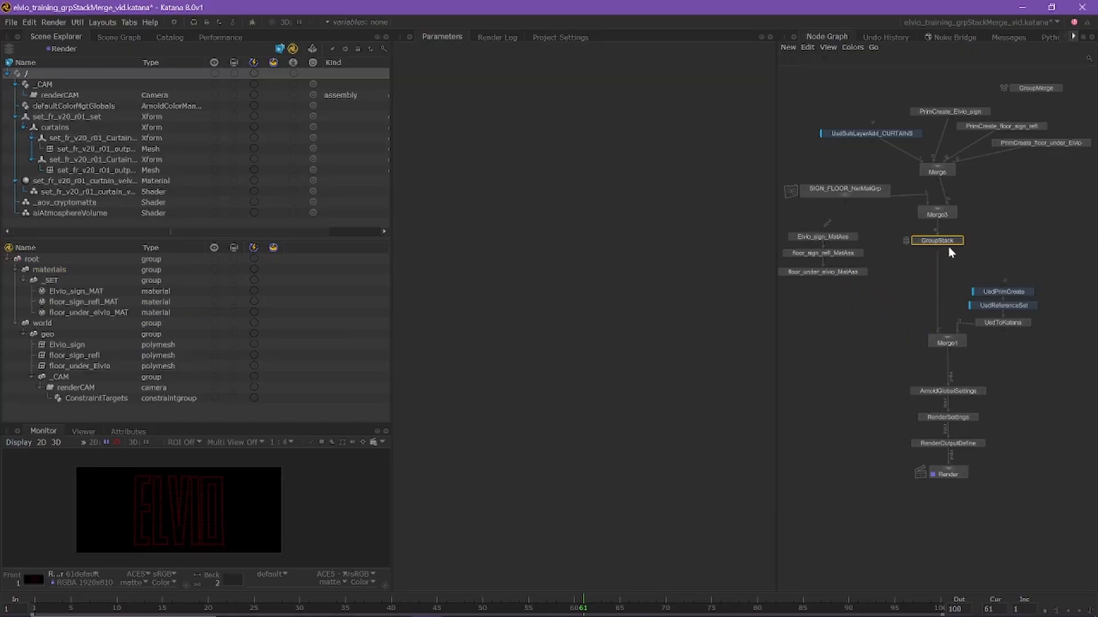
Open the GroupStack's parameters and rename the node SIGN_FLOOR_MatAssGrp
{"action": "left_click", "coordinate": [959, 241]}
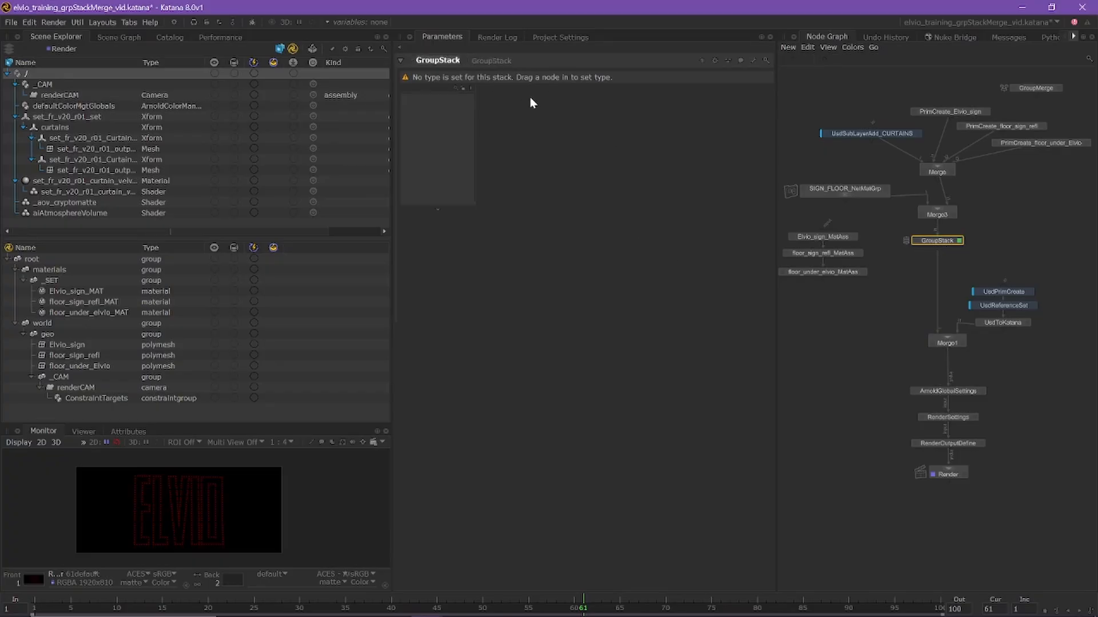
{"action": "type", "text": "SIGN_Floor_"}
{"action": "key", "text": "BackSpace"}
{"action": "key", "text": "BackSpace"}
{"action": "key", "text": "BackSpace"}
{"action": "key", "text": "BackSpace"}
{"action": "key", "text": "BackSpace"}
{"action": "type", "text": "LOOR_MatAssGrp"}
{"action": "key", "text": "Return"}
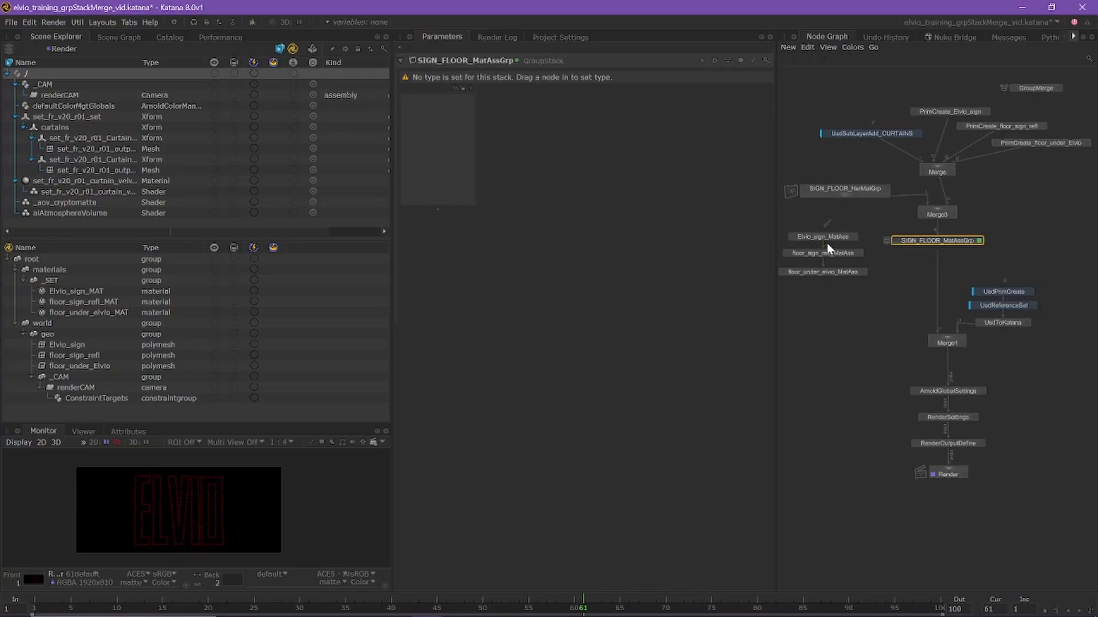
Space the three MatAss nodes apart and disconnect them from one another
{"action": "left_click_drag", "start_coordinate": [812, 238], "coordinate": [811, 225]}
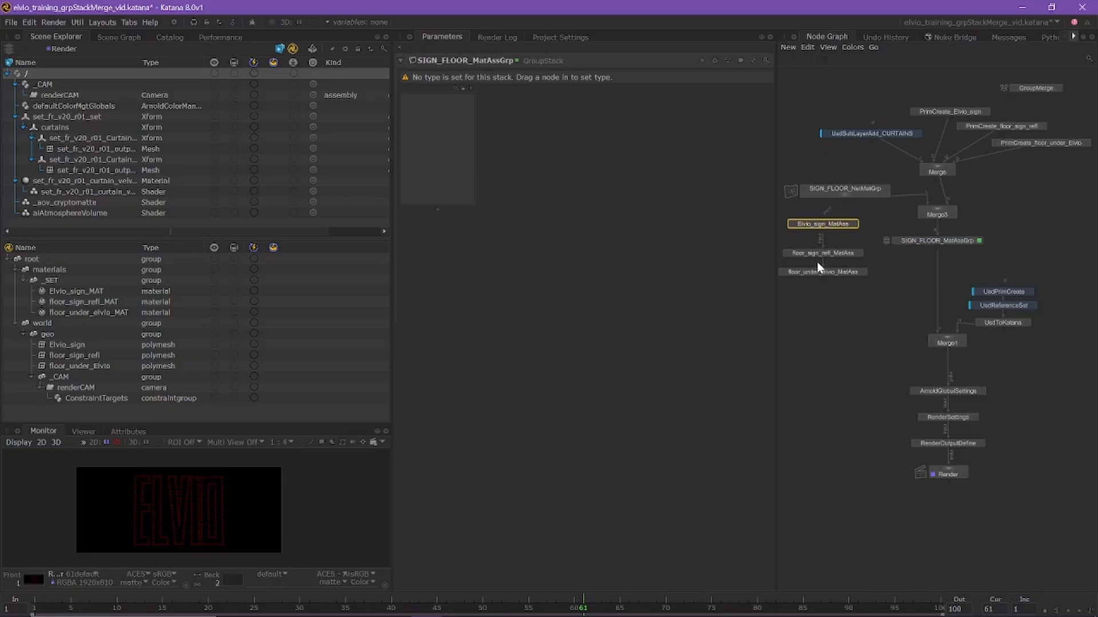
{"action": "left_click_drag", "start_coordinate": [813, 274], "coordinate": [847, 267]}
{"action": "left_click_drag", "start_coordinate": [821, 242], "coordinate": [821, 238]}
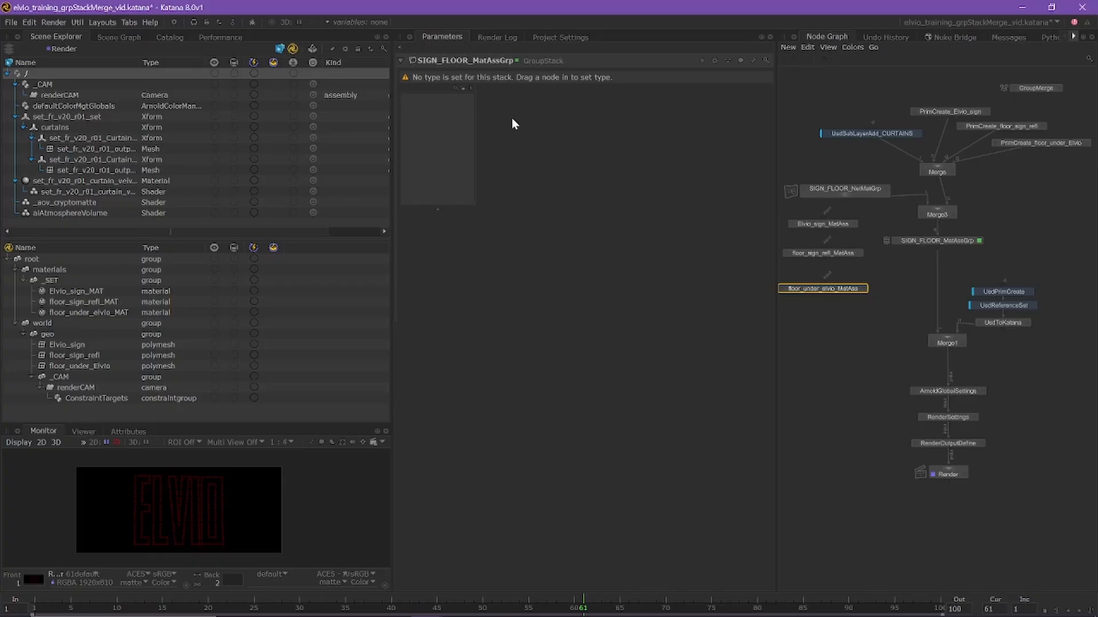
{"action": "left_click", "coordinate": [817, 224], "text": "shift"}
{"action": "left_click_drag", "start_coordinate": [818, 220], "coordinate": [442, 136]}
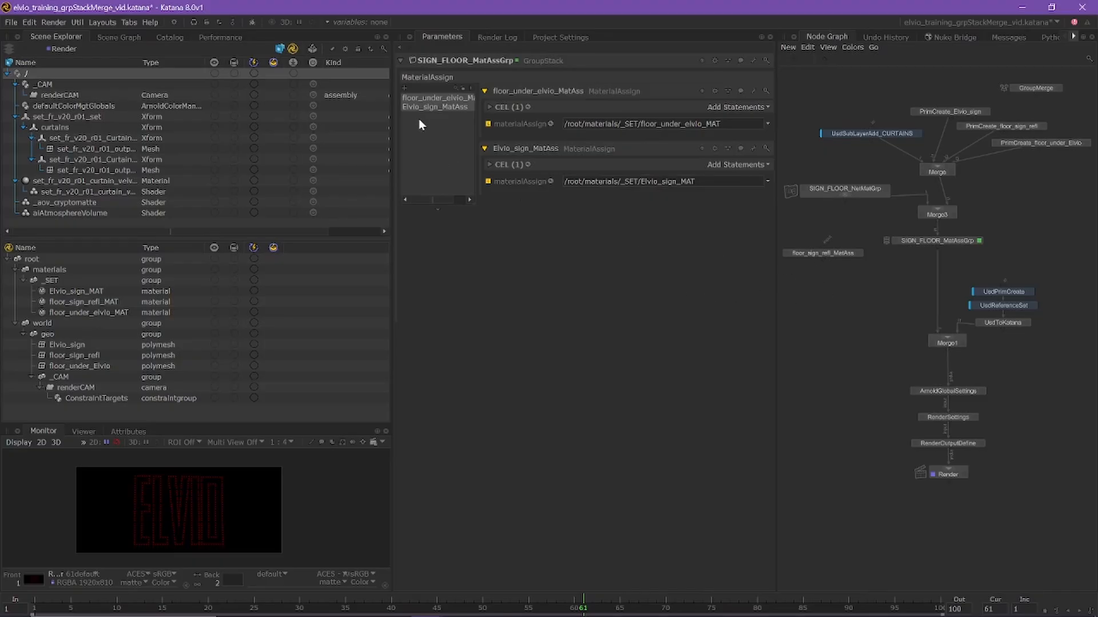
{"action": "key", "text": "ctrl+z"}
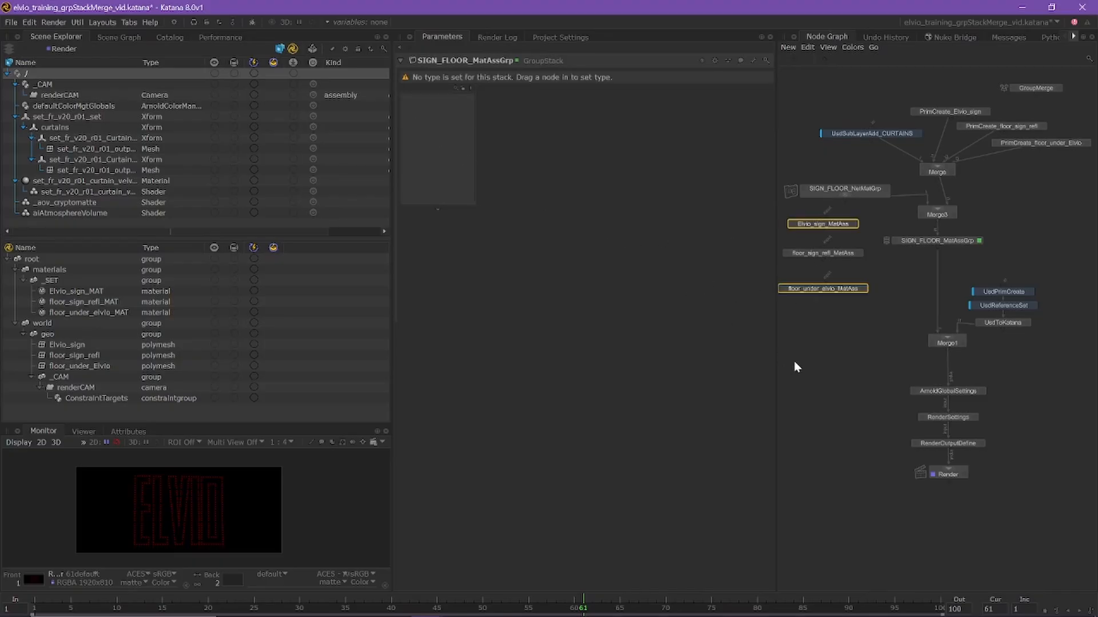
Add the Elvio_sign, floor_sign_refl and floor_under_elvio MatAss nodes to the SIGN_FLOOR_MatAssGrp stack one at a time, in that order
{"action": "left_click", "coordinate": [823, 225]}
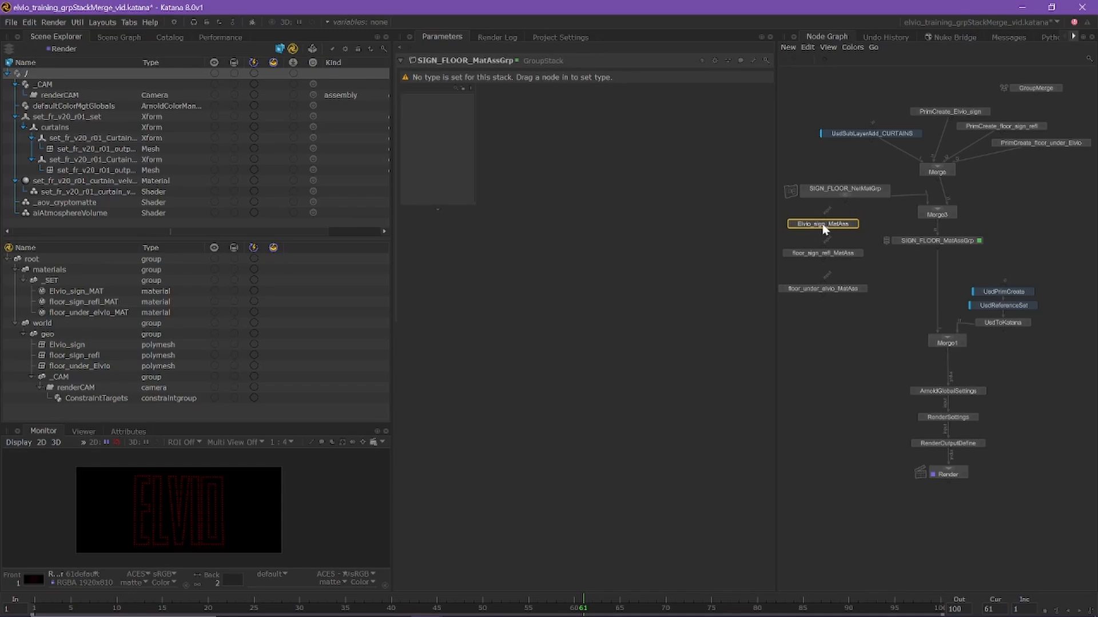
{"action": "left_click_drag", "start_coordinate": [823, 228], "coordinate": [421, 142]}
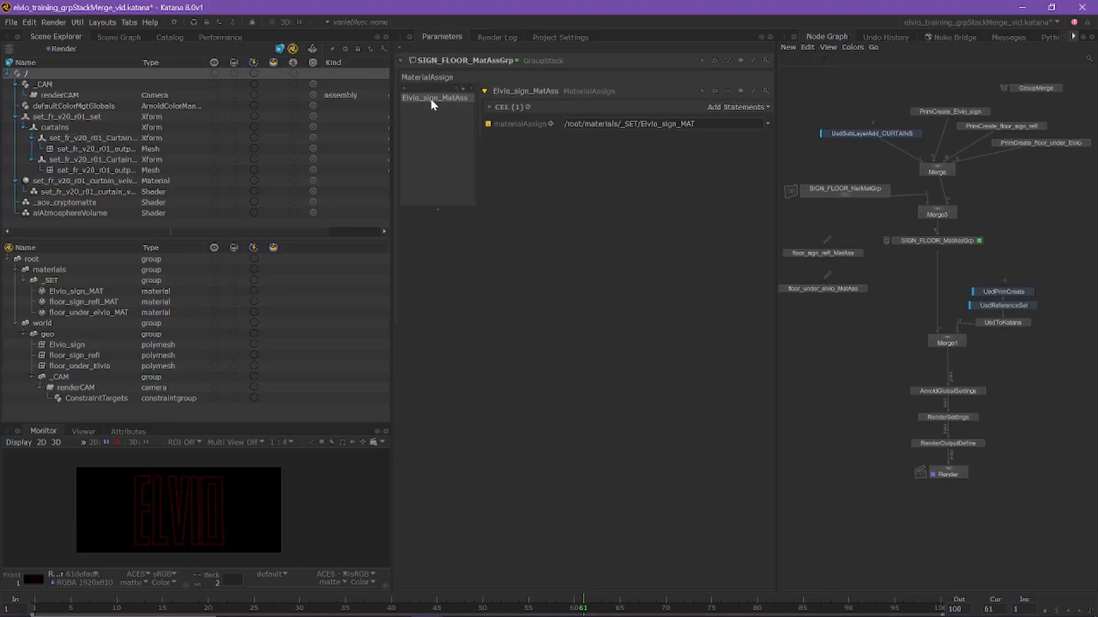
{"action": "left_click", "coordinate": [489, 107]}
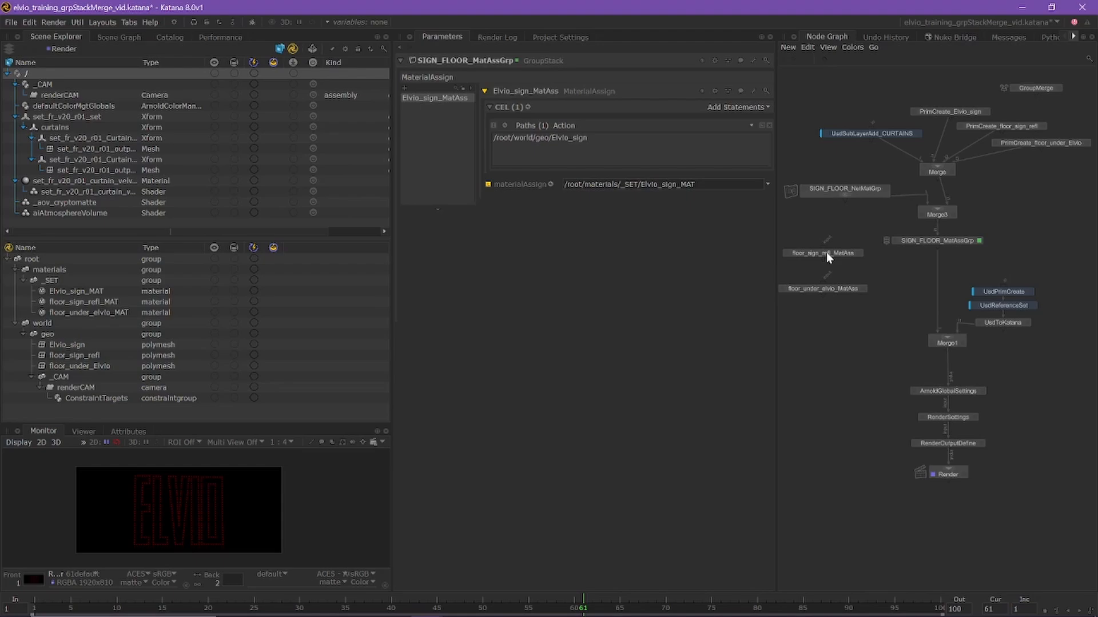
{"action": "left_click_drag", "start_coordinate": [826, 252], "coordinate": [425, 130]}
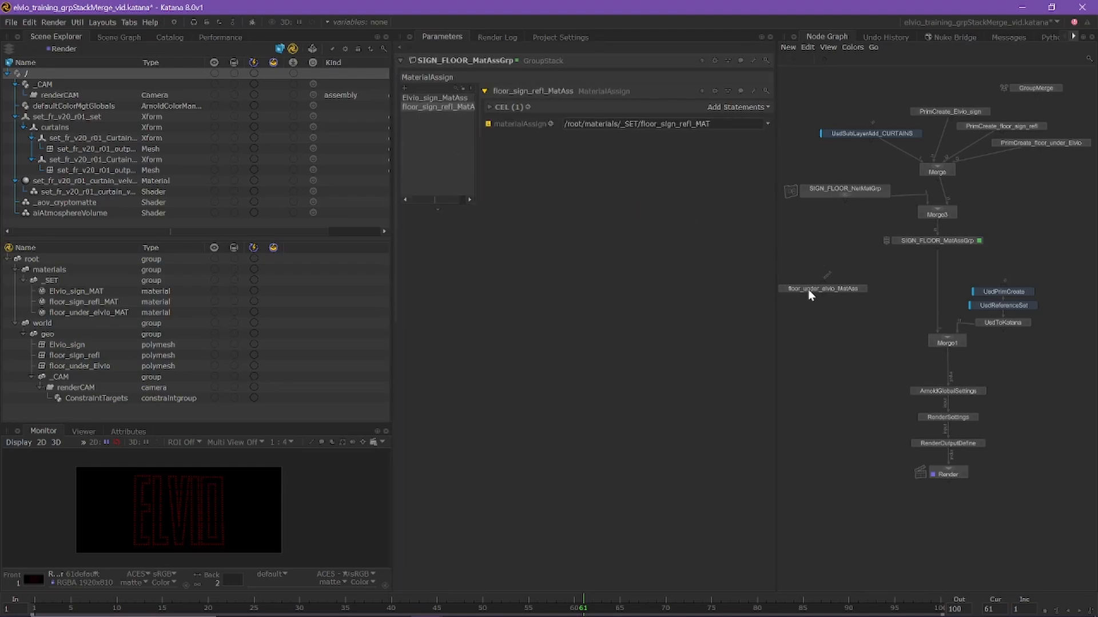
{"action": "left_click_drag", "start_coordinate": [811, 289], "coordinate": [446, 150]}
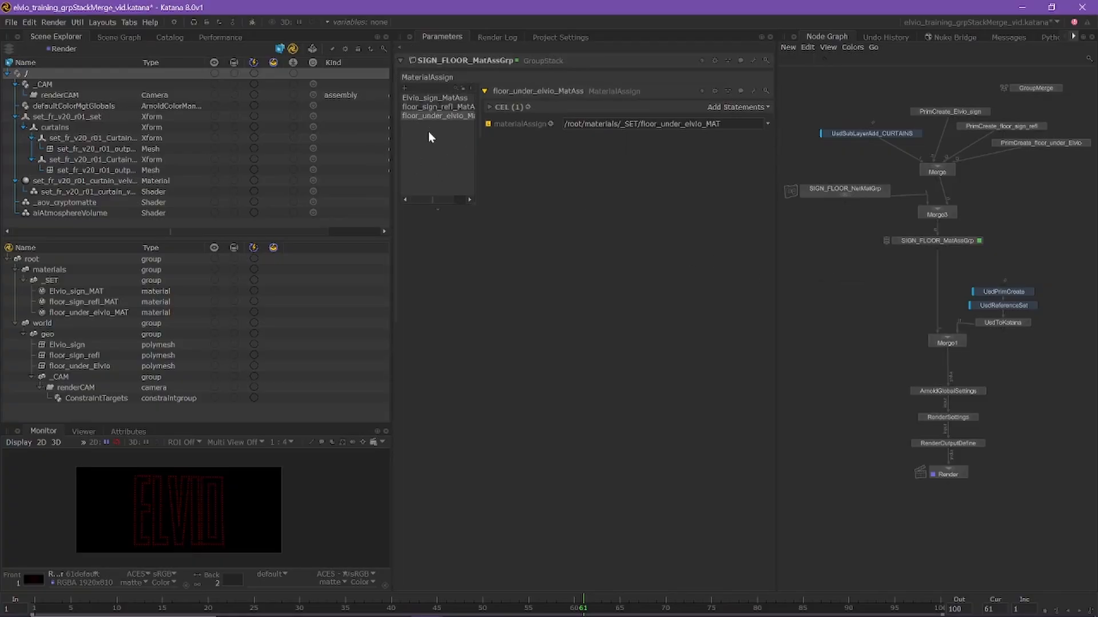
Check the CEL paths of the three stacked material assignments and run a preview render from the Render node
{"action": "left_click", "coordinate": [450, 99]}
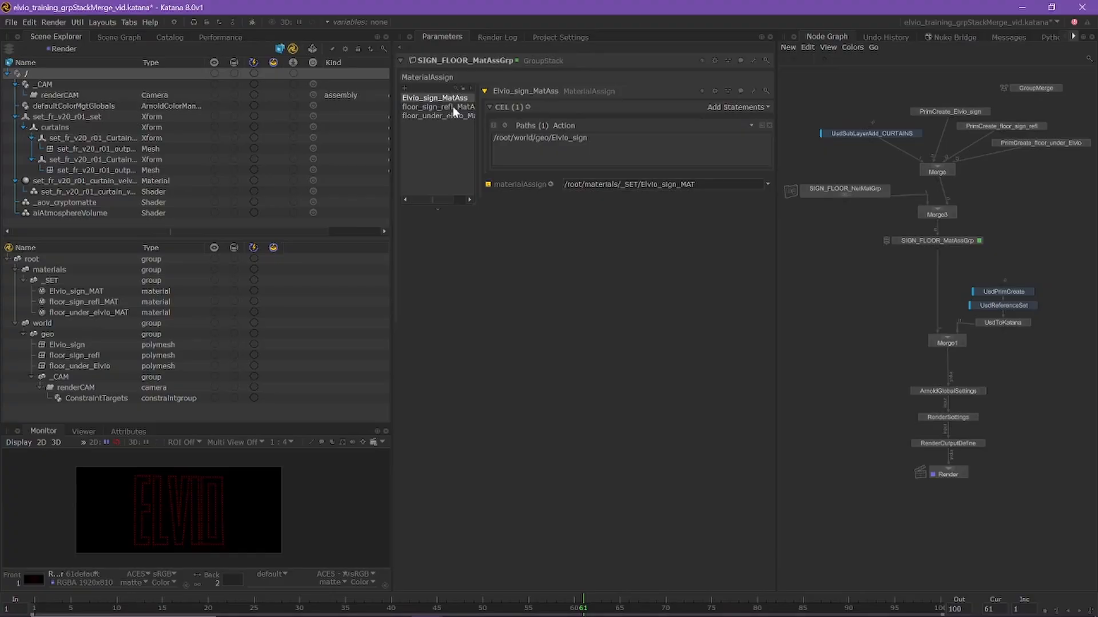
{"action": "left_click", "coordinate": [470, 108]}
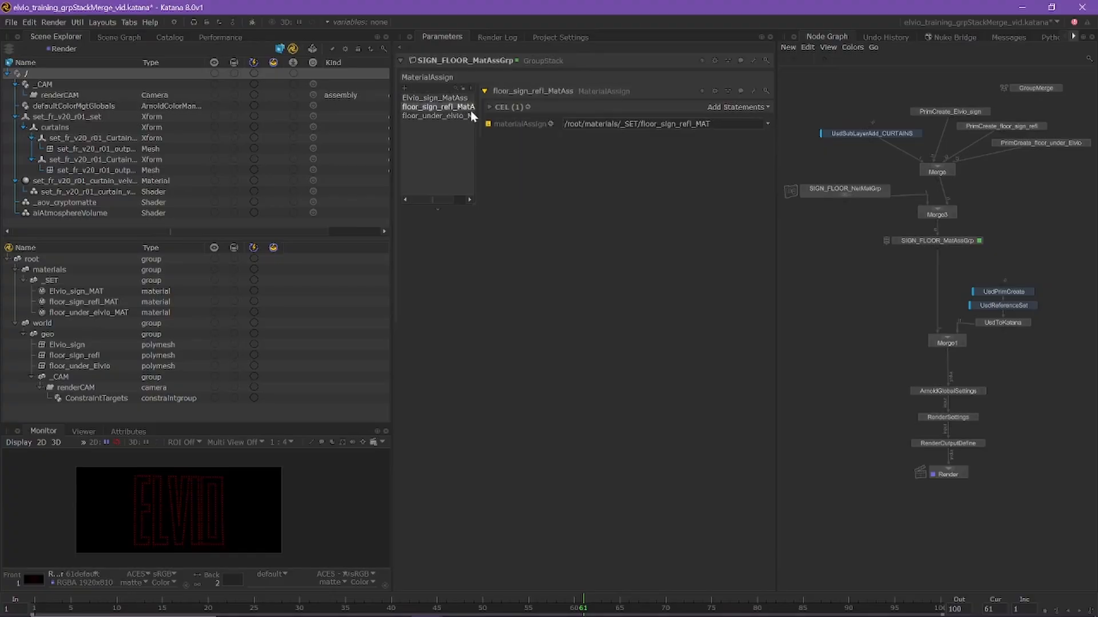
{"action": "left_click", "coordinate": [488, 107]}
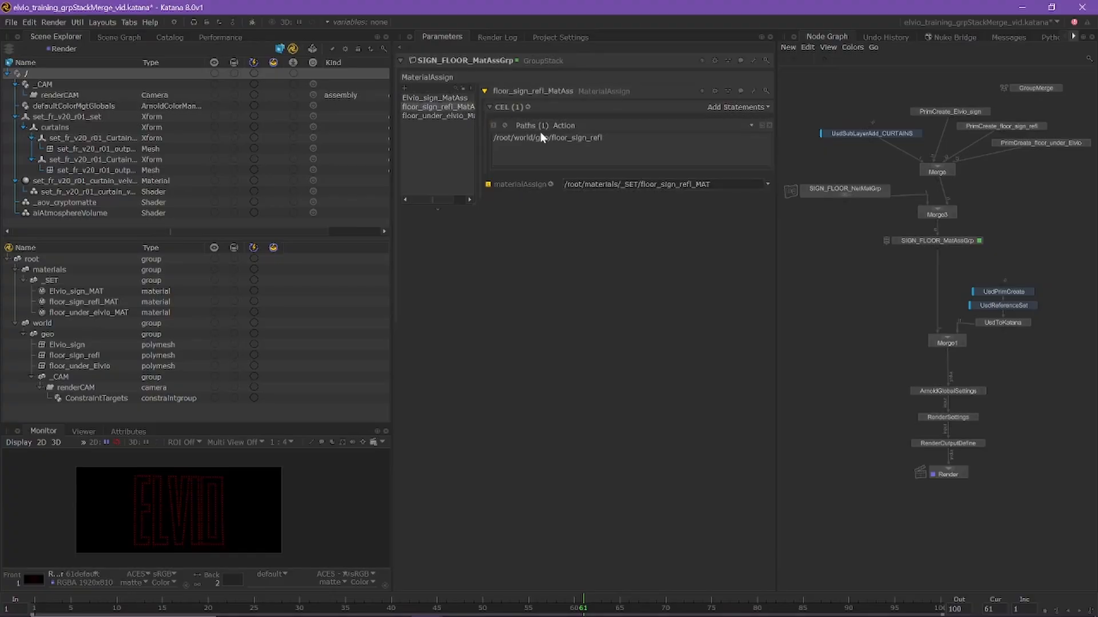
{"action": "left_click", "coordinate": [443, 115]}
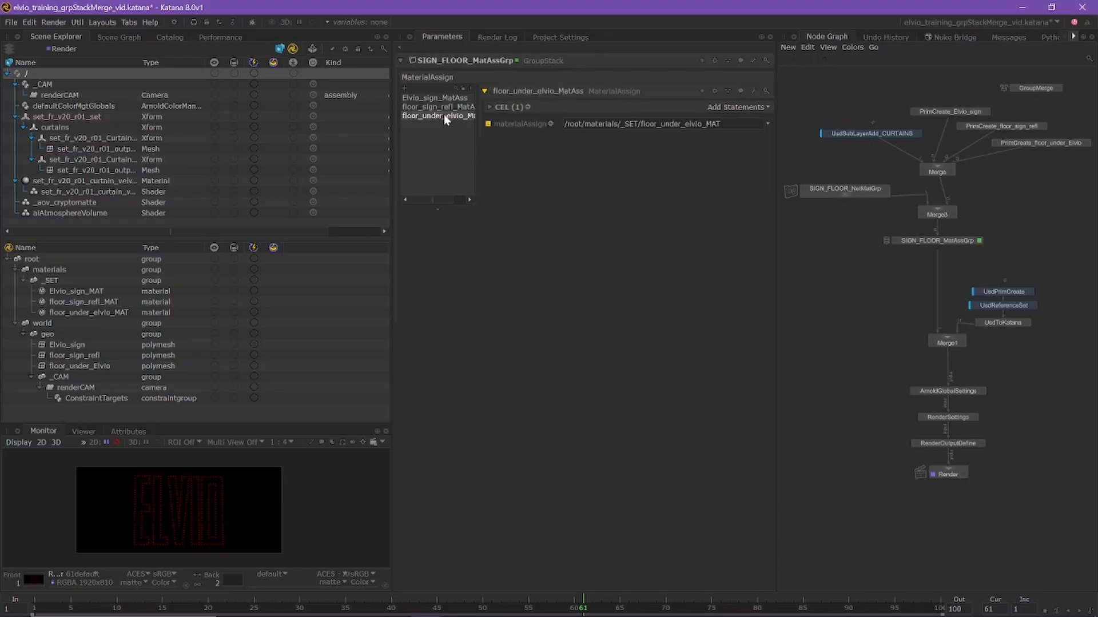
{"action": "left_click", "coordinate": [488, 107]}
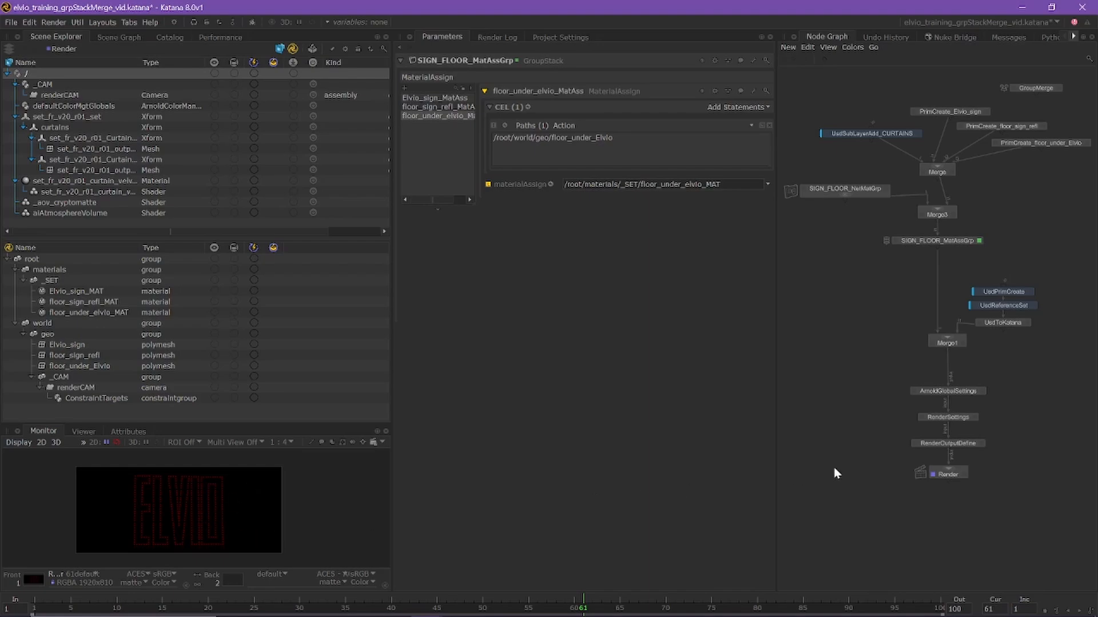
{"action": "right_click", "coordinate": [938, 471]}
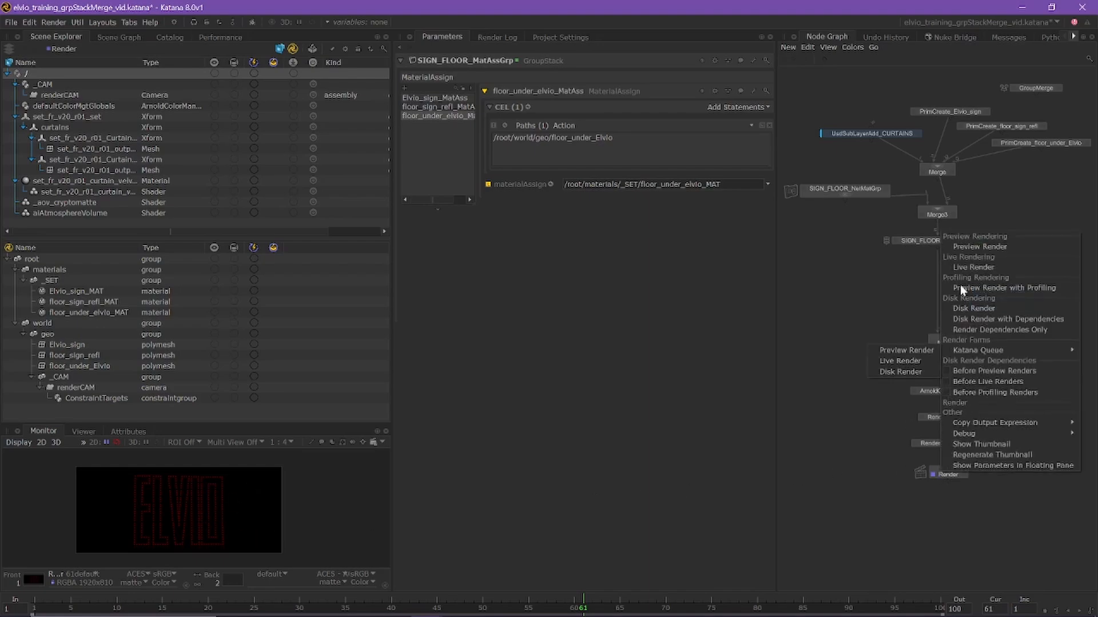
{"action": "left_click", "coordinate": [959, 248]}
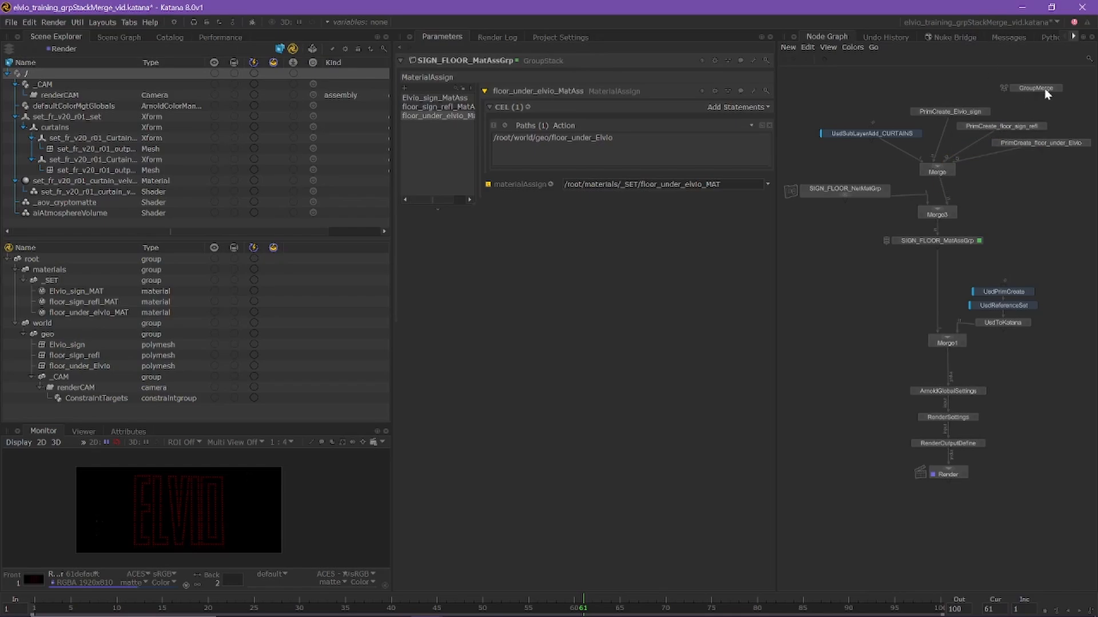
Disconnect the three PrimCreate nodes from the Merge node and connect the GroupMerge node to it instead
{"action": "left_click", "coordinate": [1058, 90]}
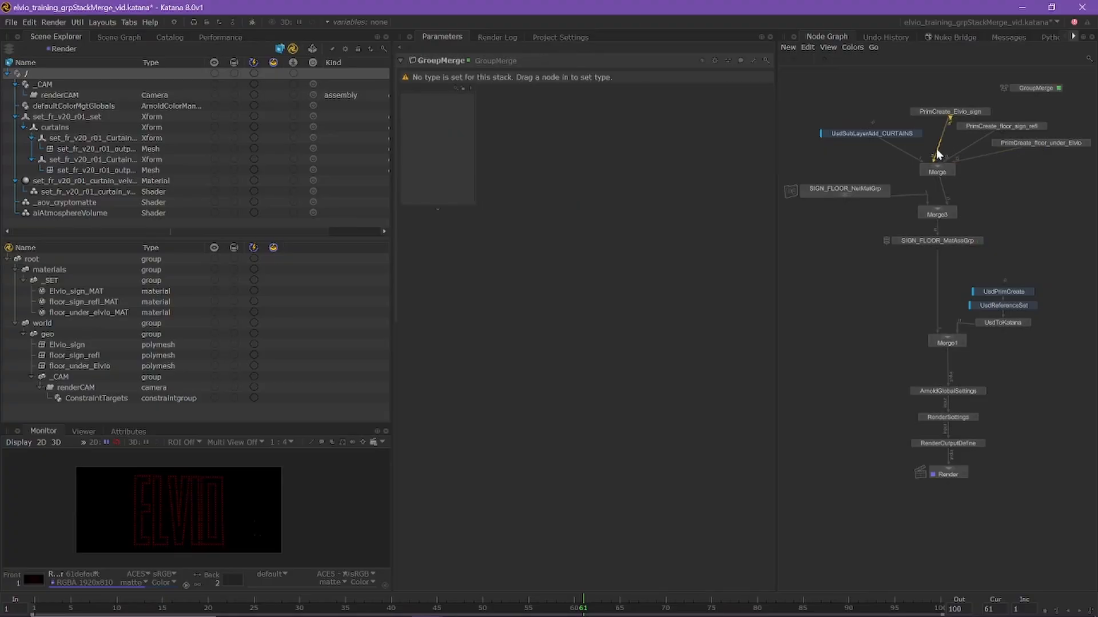
{"action": "left_click_drag", "start_coordinate": [938, 153], "coordinate": [979, 147]}
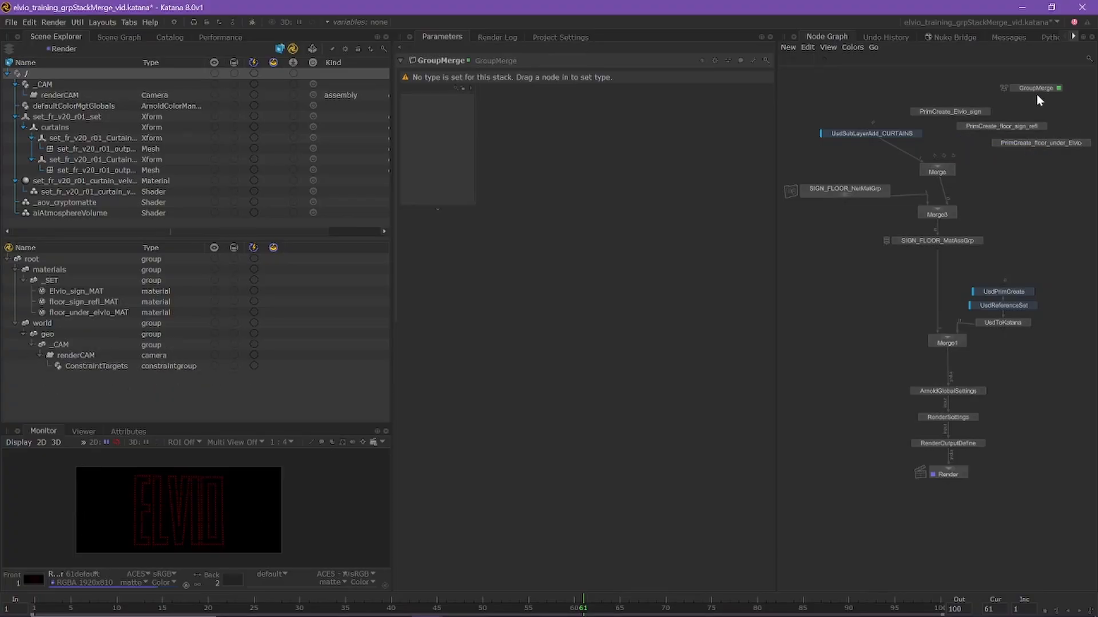
{"action": "left_click_drag", "start_coordinate": [1035, 94], "coordinate": [932, 164]}
{"action": "left_click_drag", "start_coordinate": [1041, 91], "coordinate": [996, 86]}
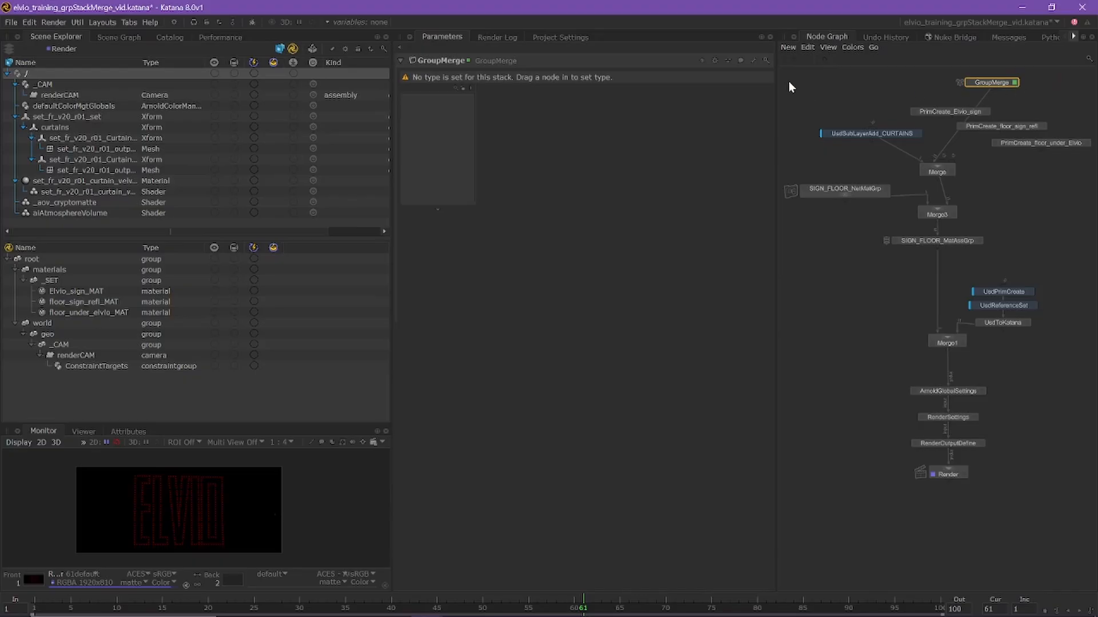
Rename the GroupMerge node SIGN_FLOOR_Grp
{"action": "left_click", "coordinate": [441, 61]}
{"action": "key", "text": "ctrl+a"}
{"action": "type", "text": "SIGN_FLOOR_"}
{"action": "type", "text": "Grp"}
{"action": "key", "text": "Return"}
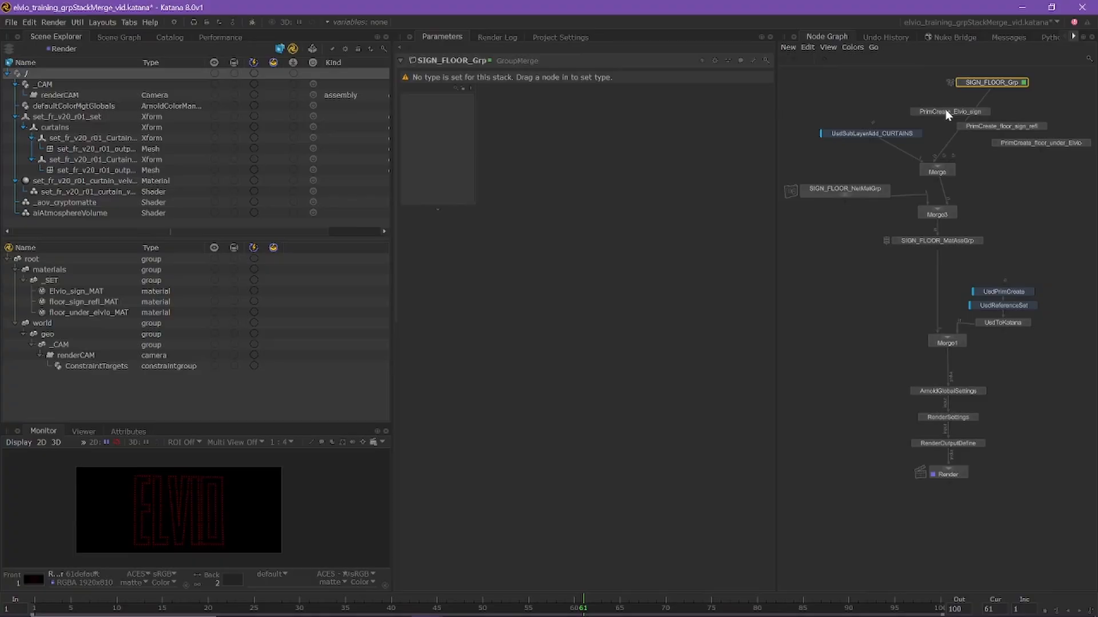
Move the three PrimCreate nodes together into the SIGN_FLOOR_Grp GroupMerge and collapse each one's parameters
{"action": "left_click_drag", "start_coordinate": [934, 95], "coordinate": [1019, 150]}
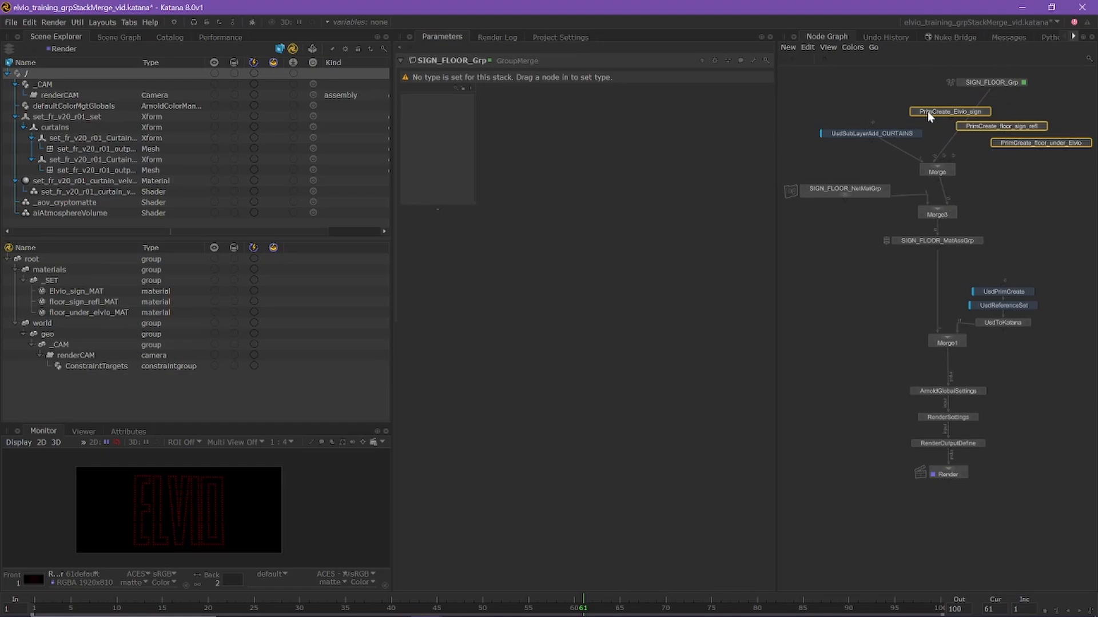
{"action": "left_click_drag", "start_coordinate": [927, 110], "coordinate": [436, 133]}
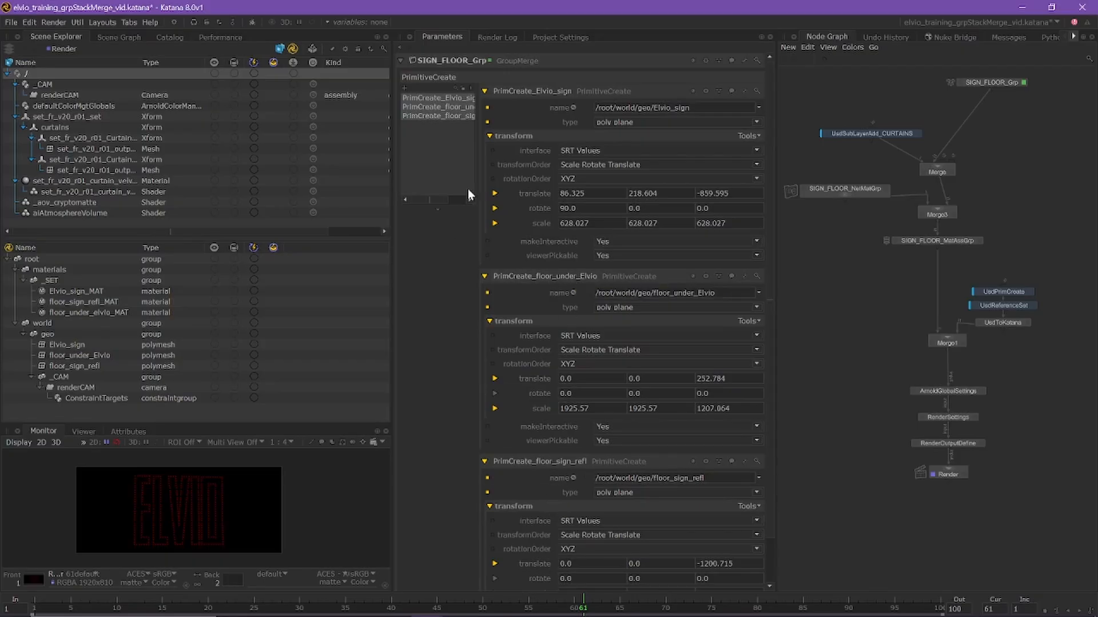
{"action": "left_click", "coordinate": [484, 275]}
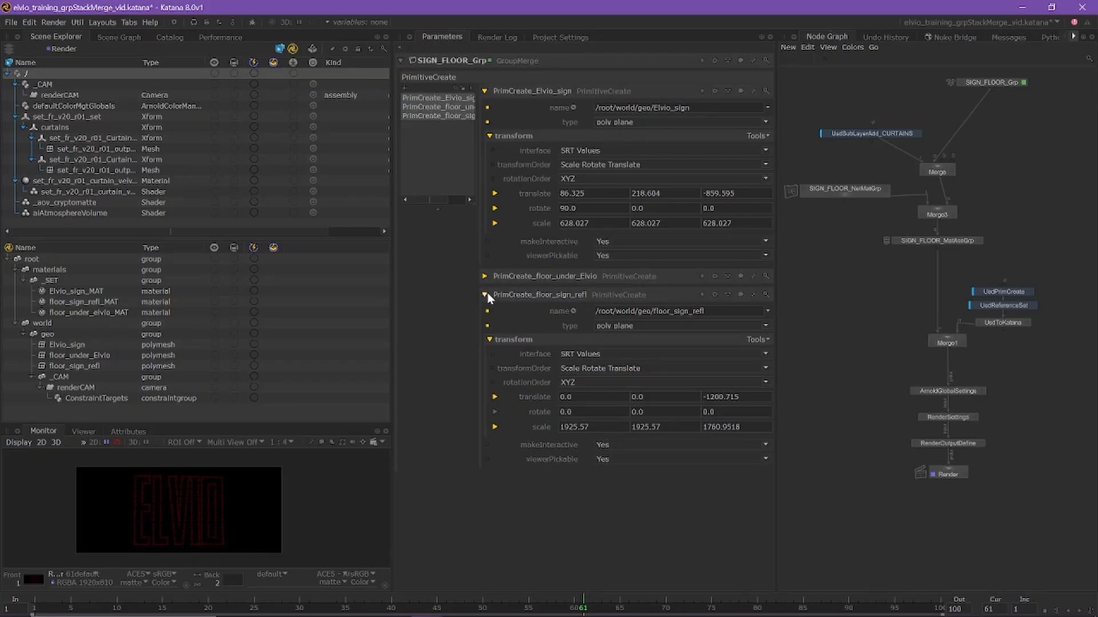
{"action": "left_click", "coordinate": [485, 295]}
{"action": "left_click", "coordinate": [484, 91]}
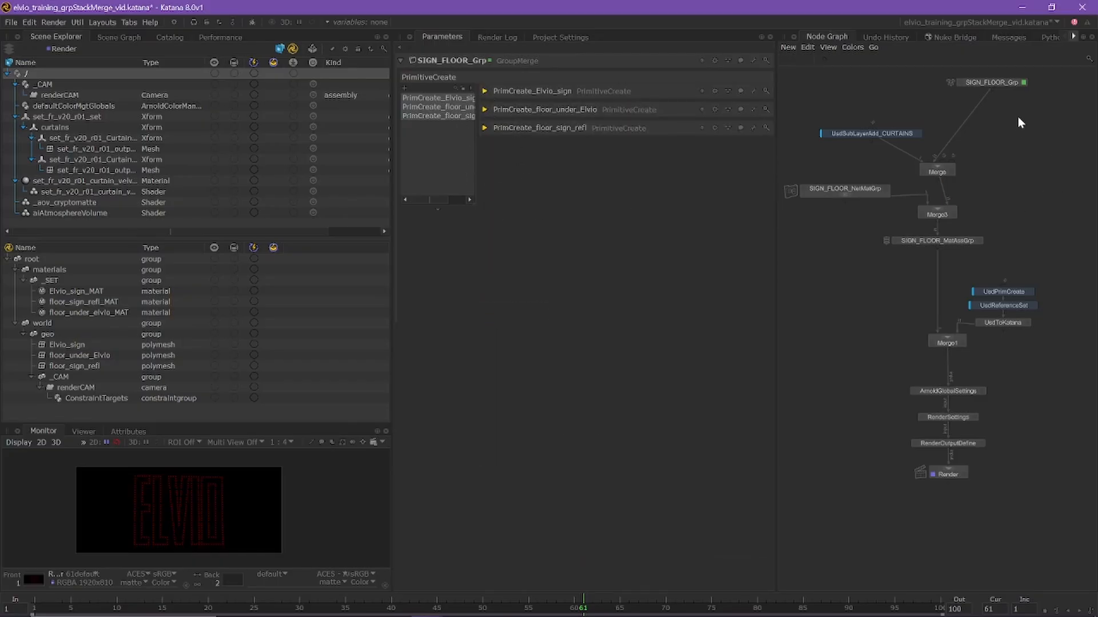
Place the SIGN_FLOOR_Grp node just above Merge, level with UsdSubLayerAdd_CURTAINS, and run a preview render from the Render node
{"action": "left_click_drag", "start_coordinate": [992, 85], "coordinate": [986, 141]}
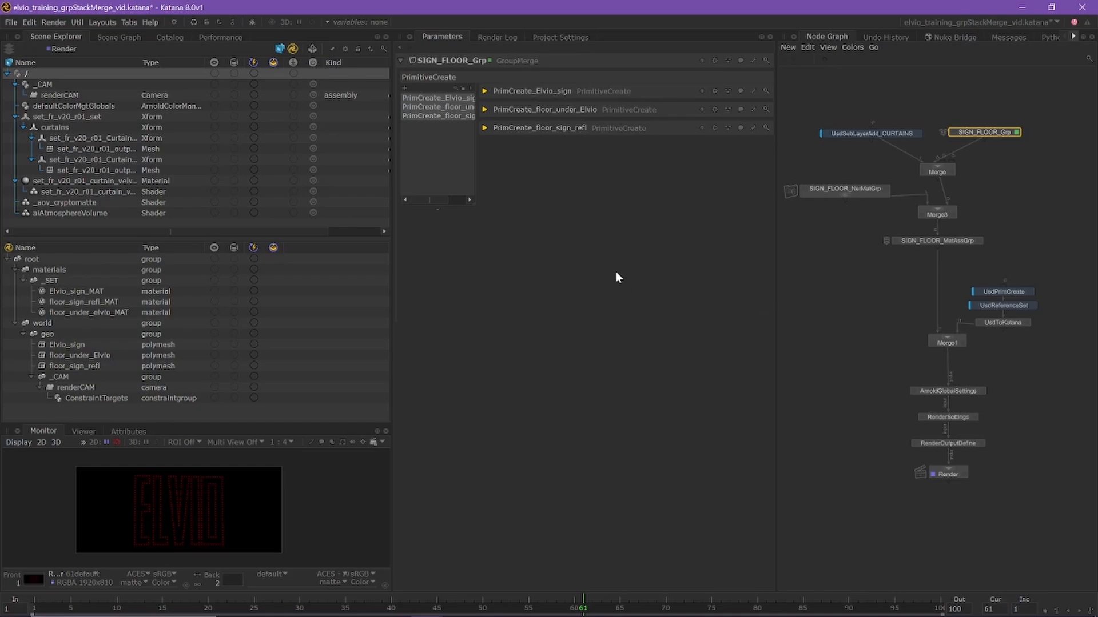
{"action": "right_click", "coordinate": [945, 472]}
{"action": "left_click", "coordinate": [963, 247]}
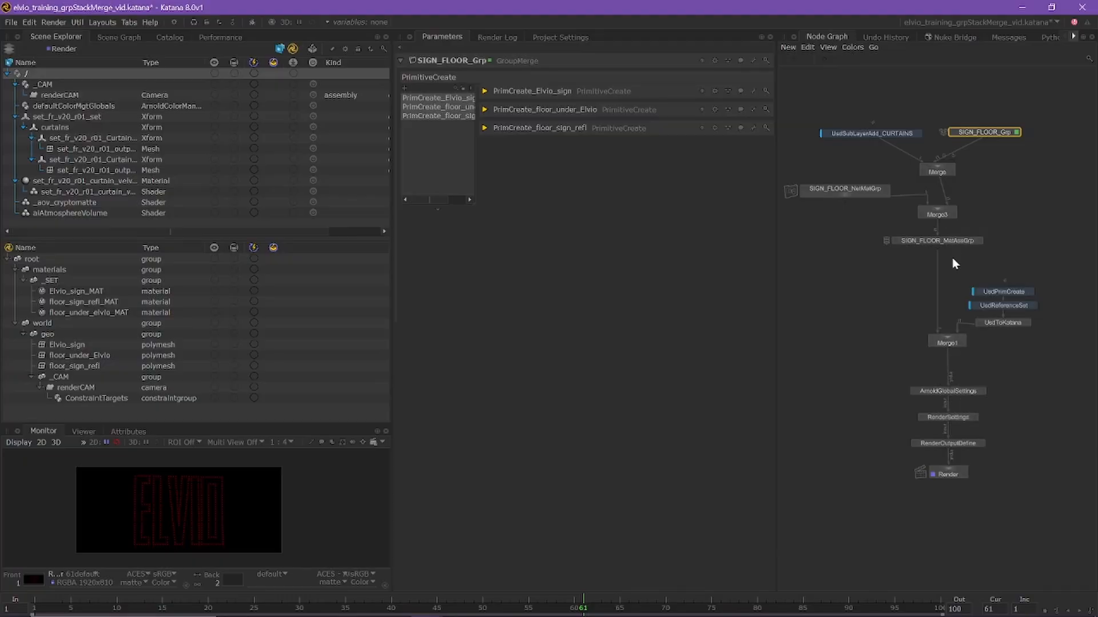